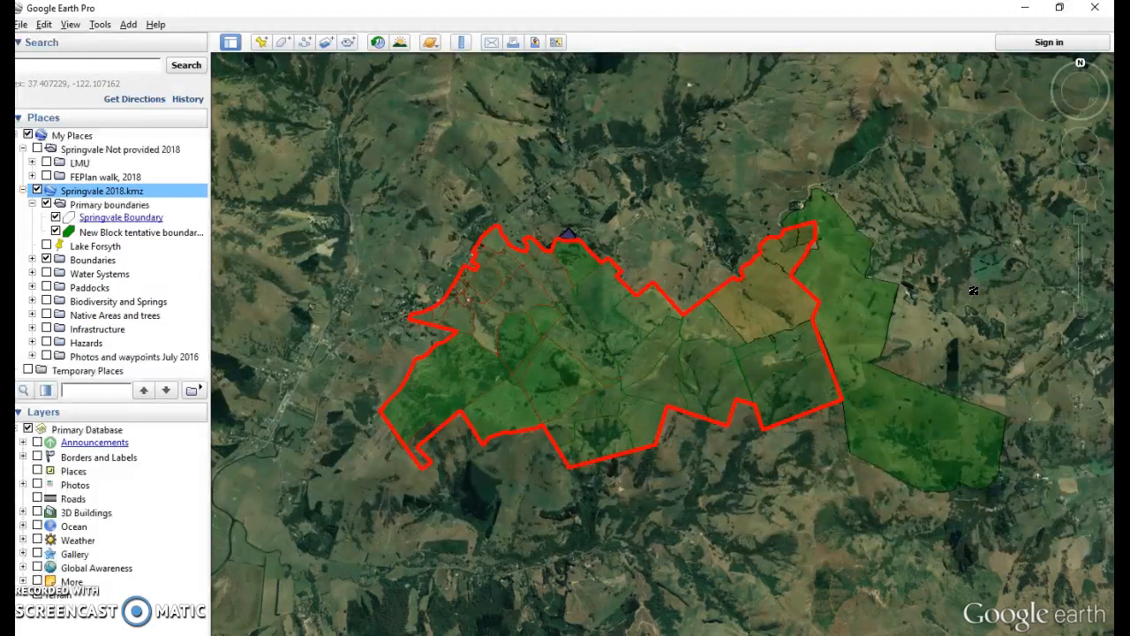
Step: Switch to Canterbury Maps Viewer in the browser and look through its addable data for the LWRP - Nutrient Allocation Zones layer
key("alt+Tab")
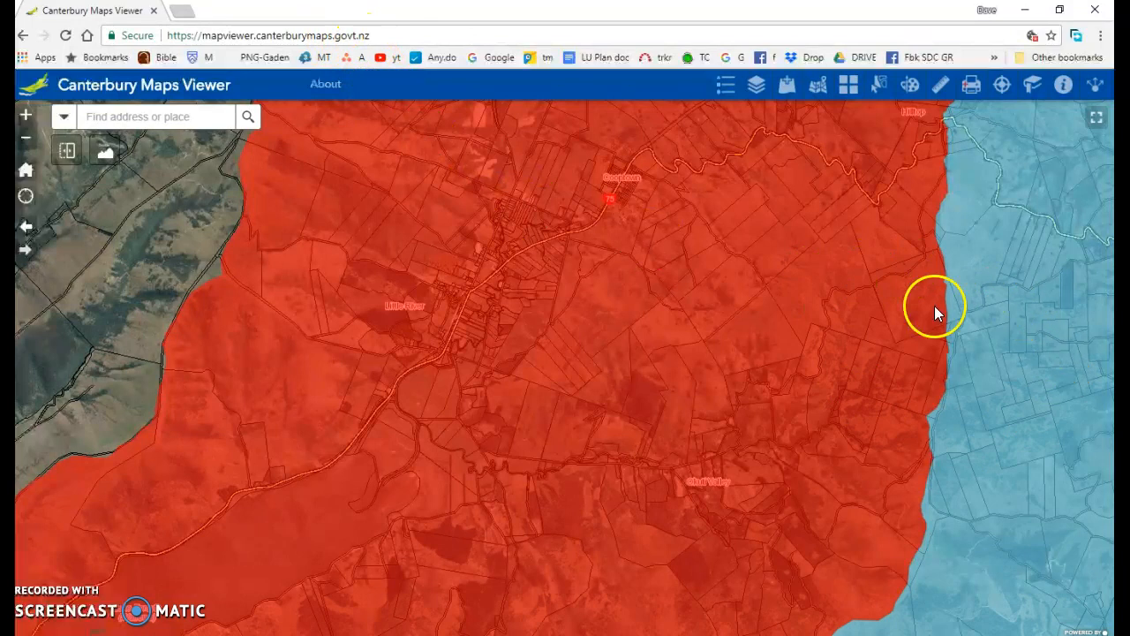
left_click(787, 85)
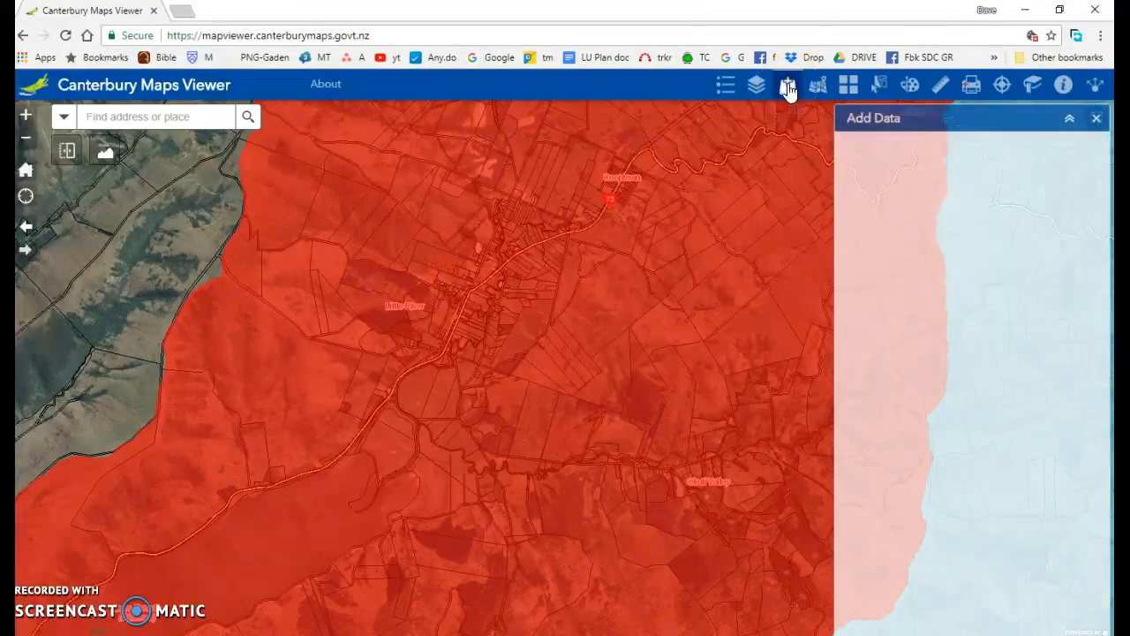
scroll(945, 362, "down", 5)
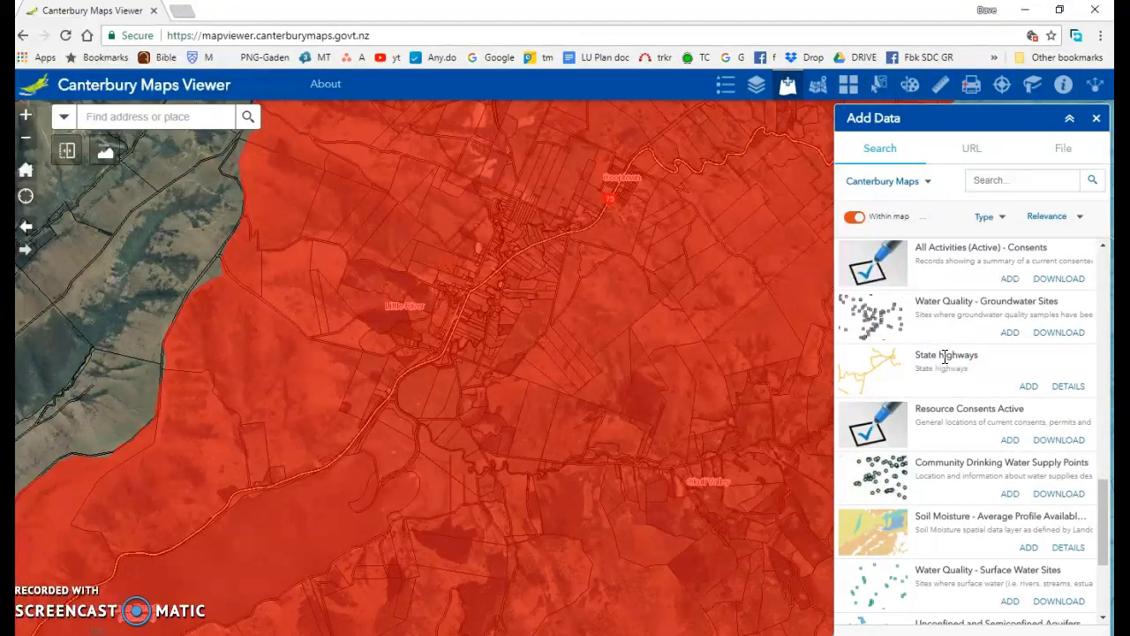
scroll(945, 357, "down", 1)
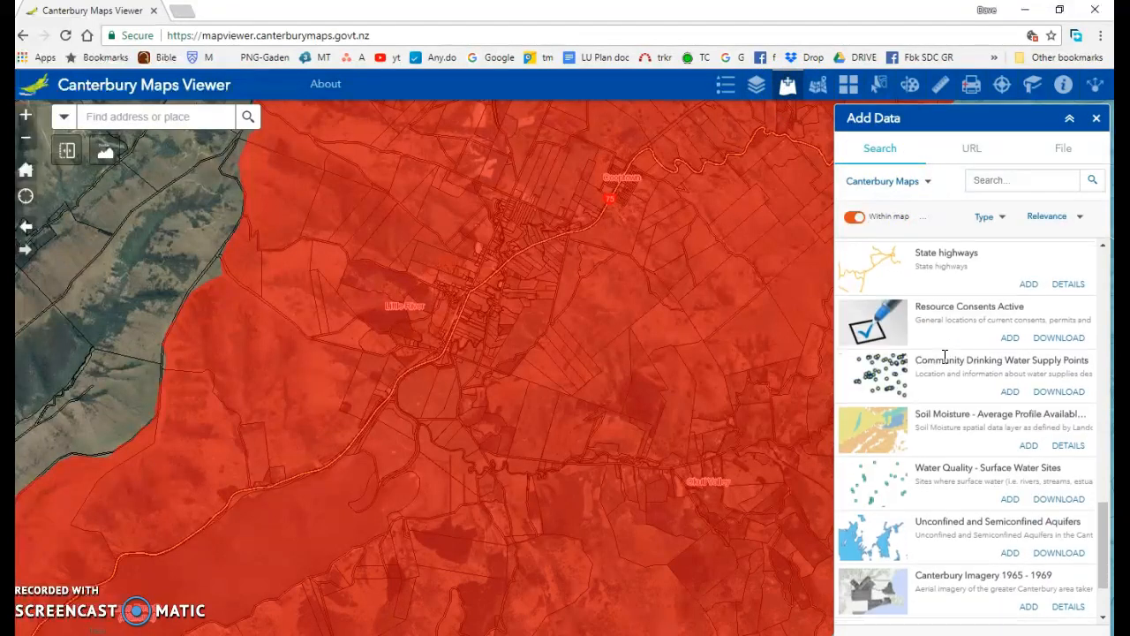
scroll(945, 359, "down", 1)
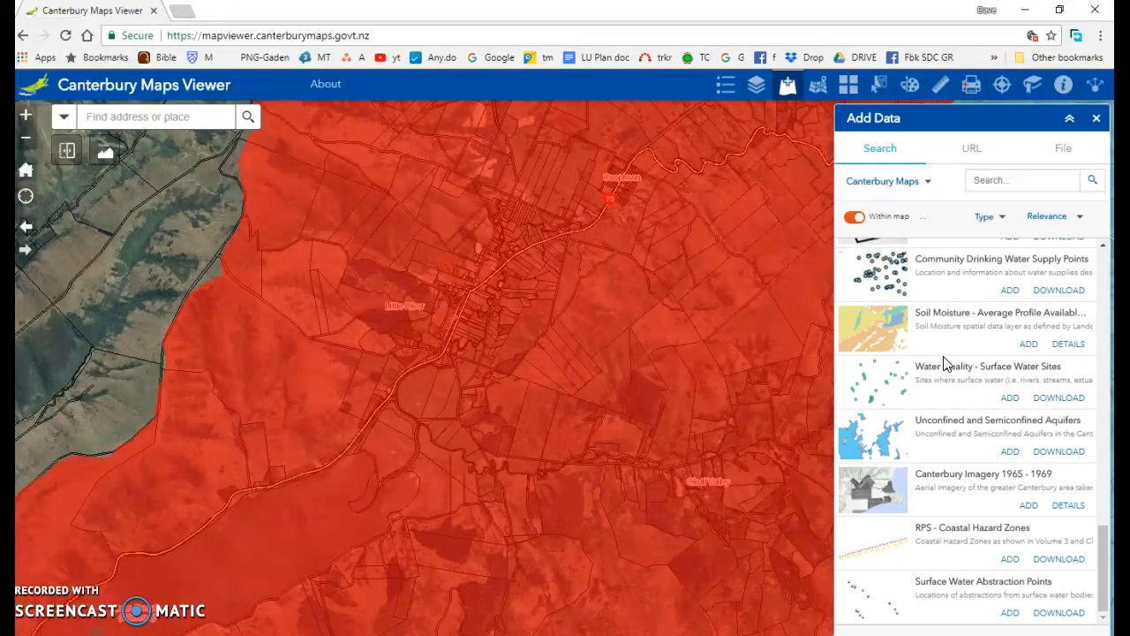
scroll(943, 362, "up", 1)
scroll(945, 362, "down", 1)
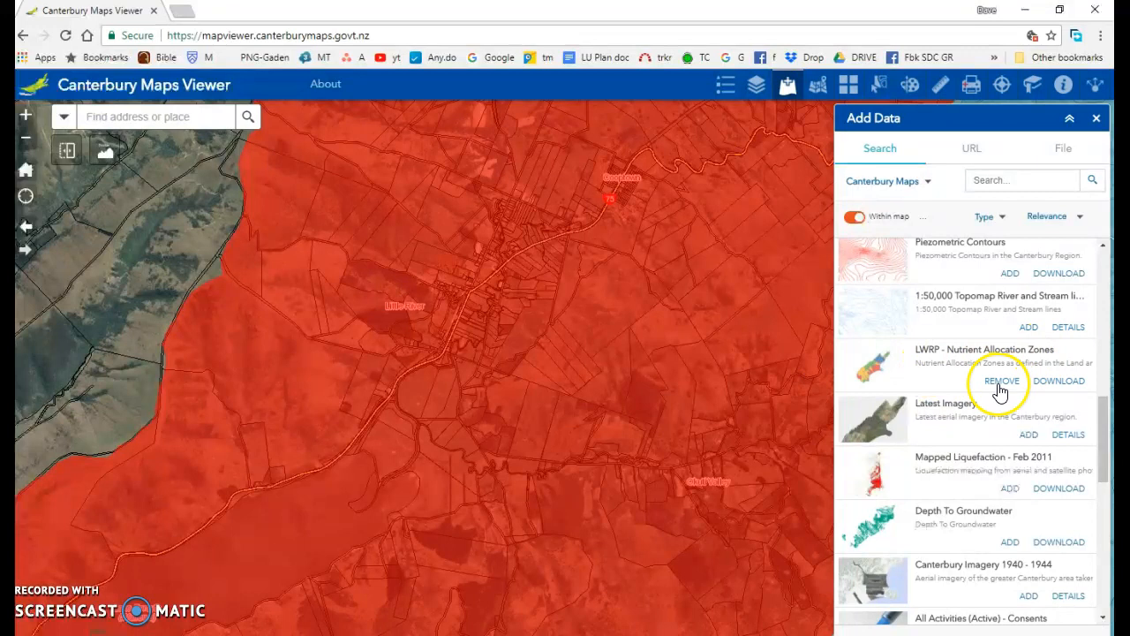
left_click(1096, 119)
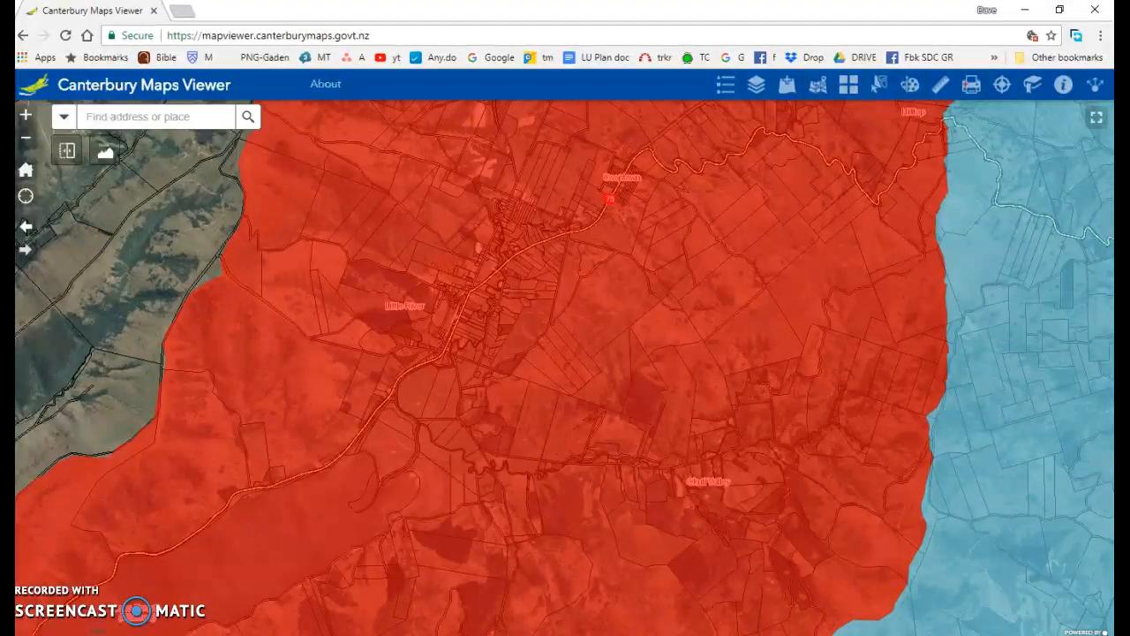
Step: Capture the red and blue zone area of the map with Snipping Tool and save the snip as an image
key("super")
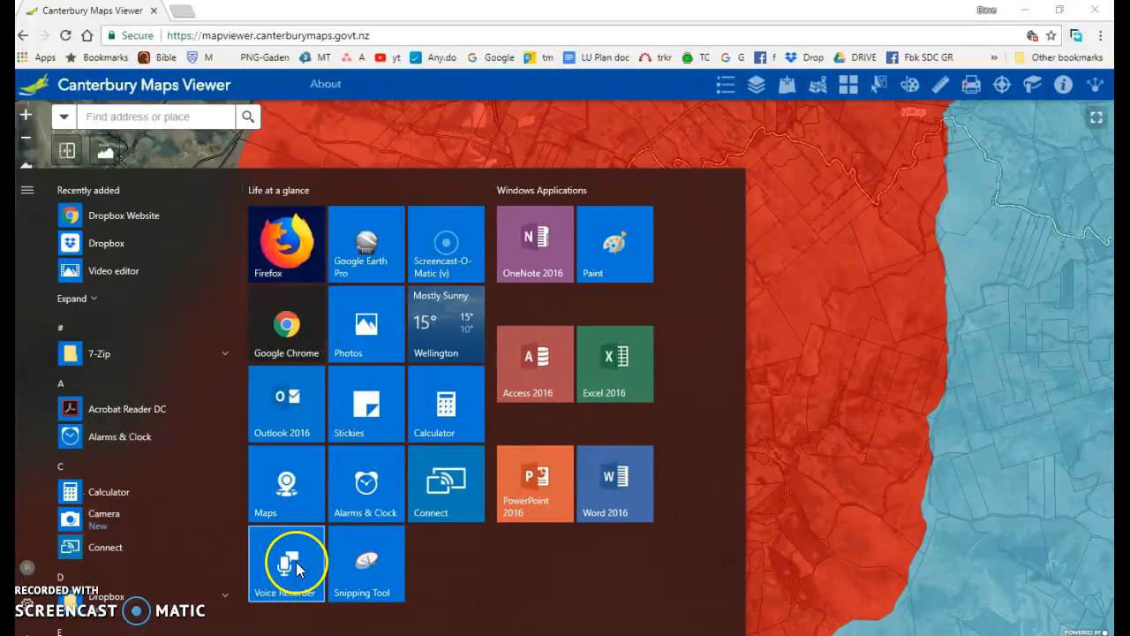
left_click(367, 569)
left_click(408, 258)
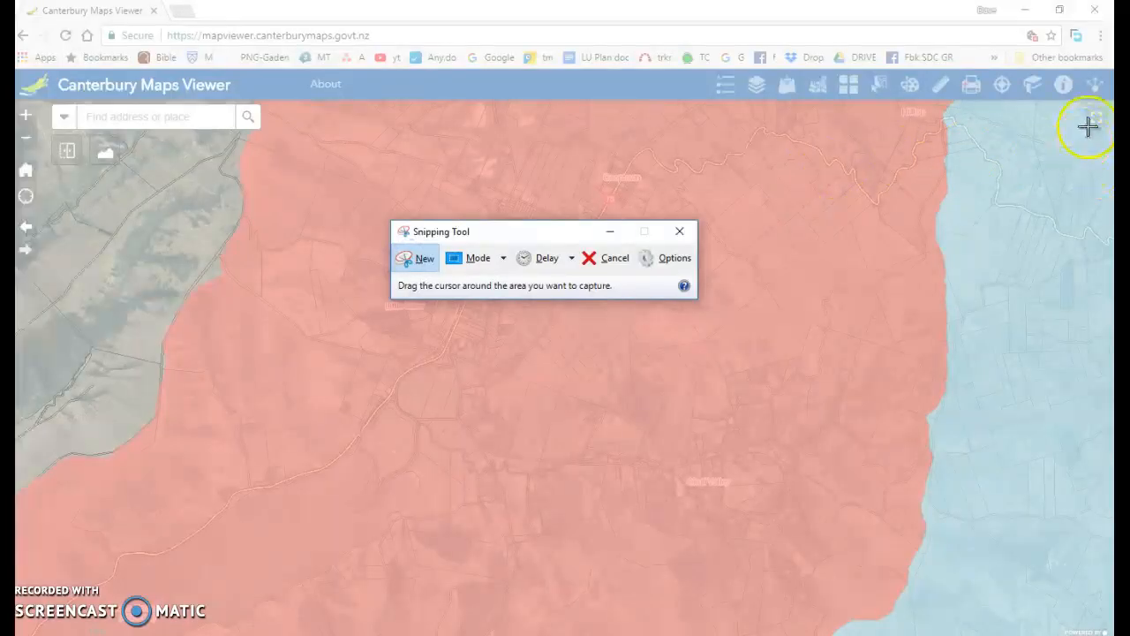
left_click_drag(1092, 126, 300, 482)
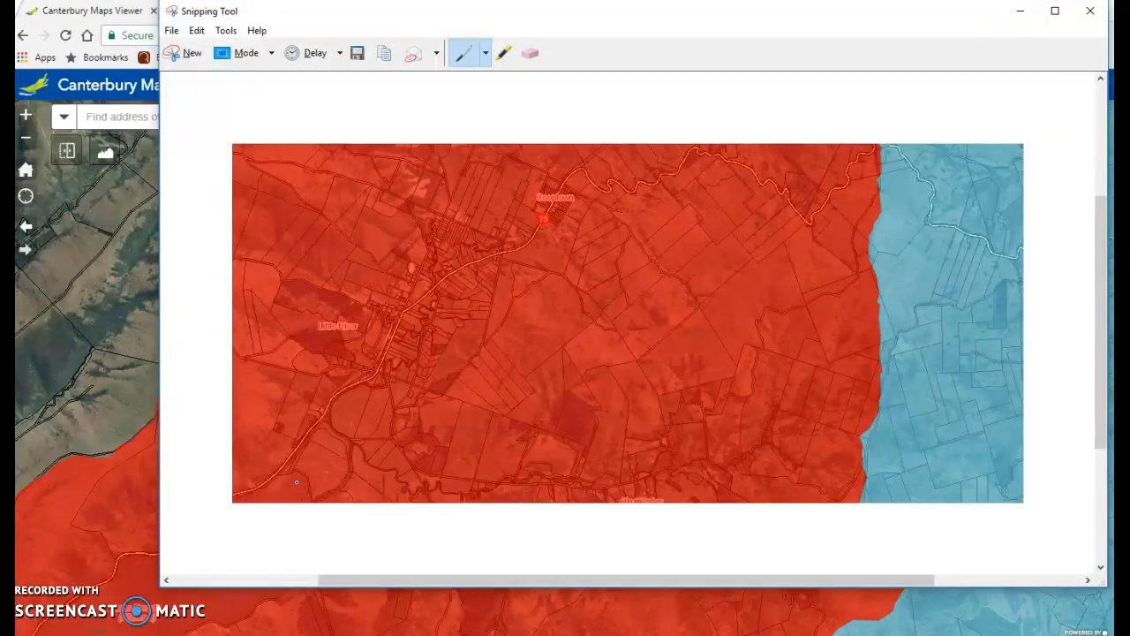
left_click(171, 40)
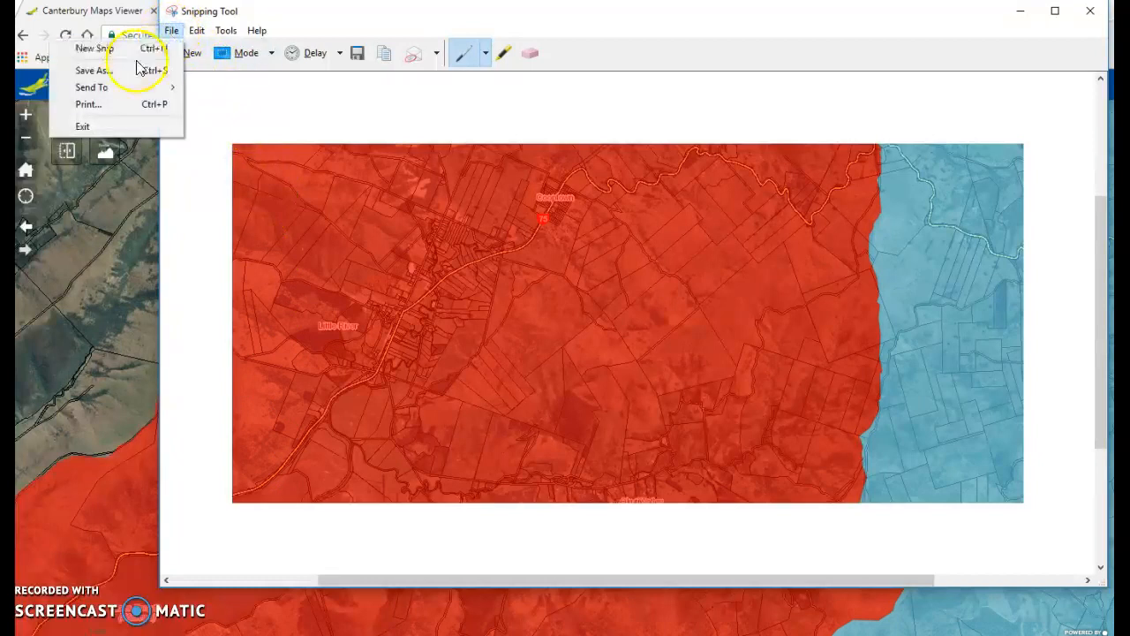
left_click(129, 68)
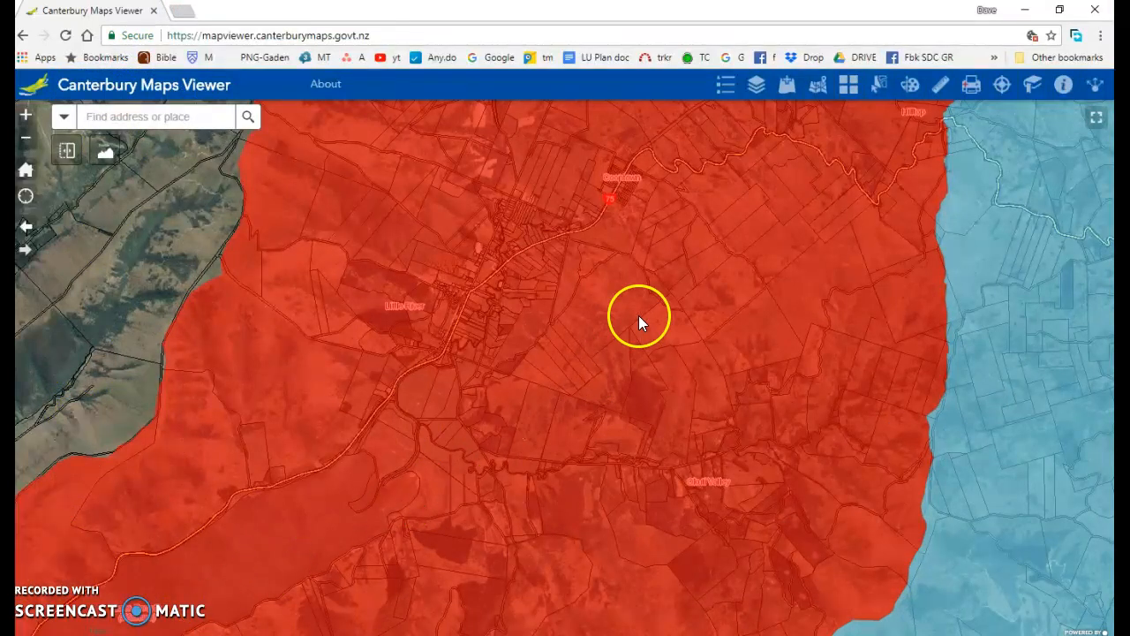
Step: Return to Google Earth Pro and start a new image overlay using Bluezone and Red Zone.JPG
left_click(1028, 13)
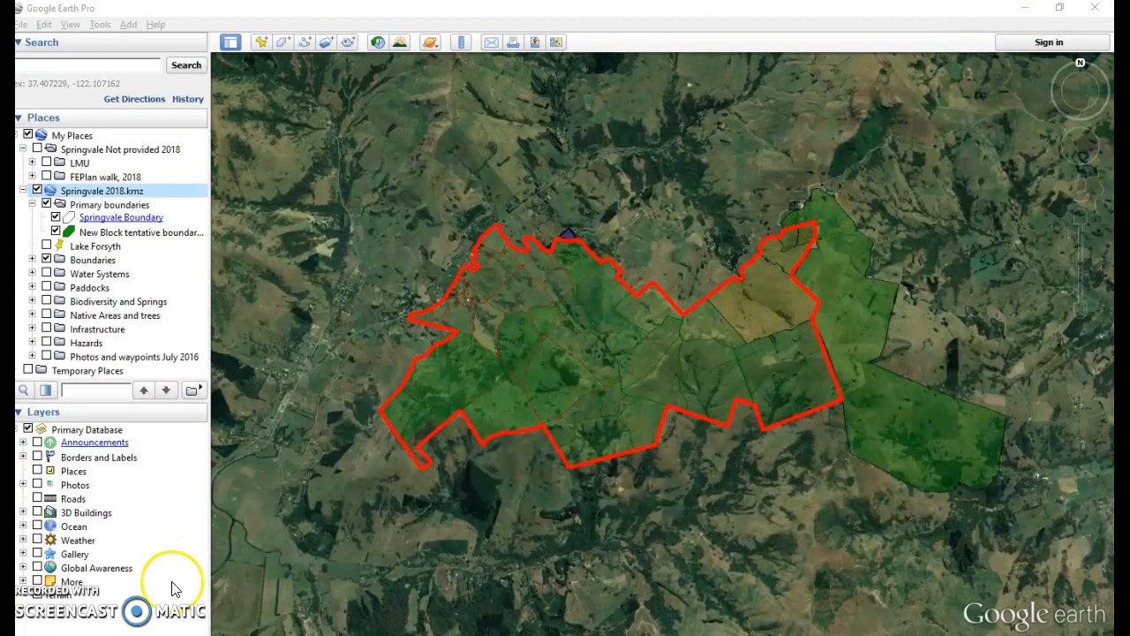
left_click(326, 42)
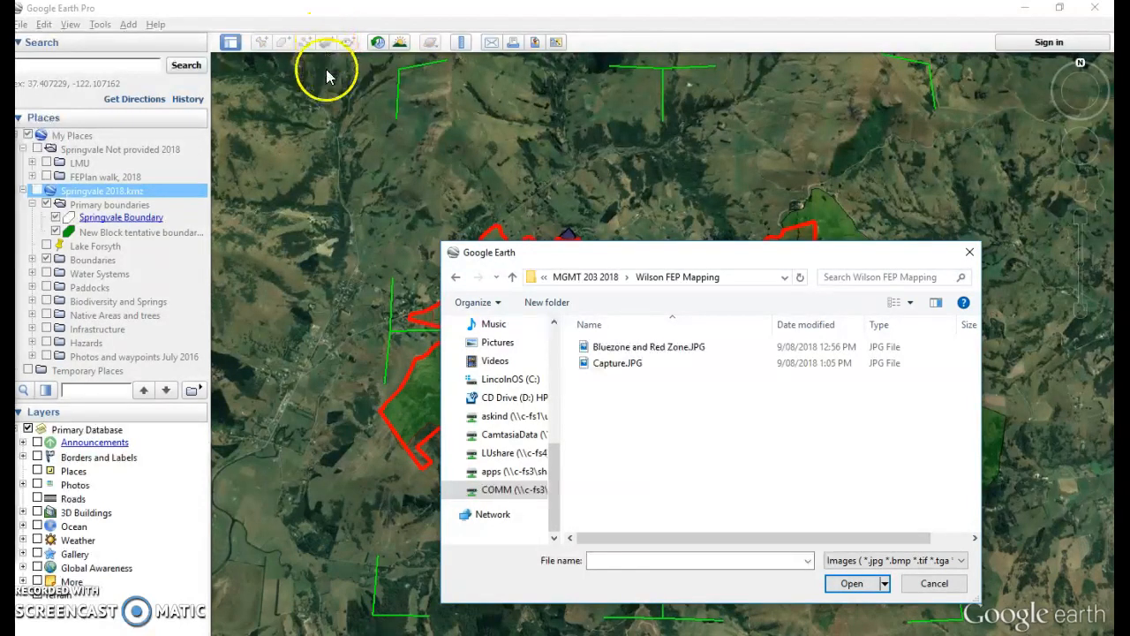
left_click(659, 349)
left_click(837, 585)
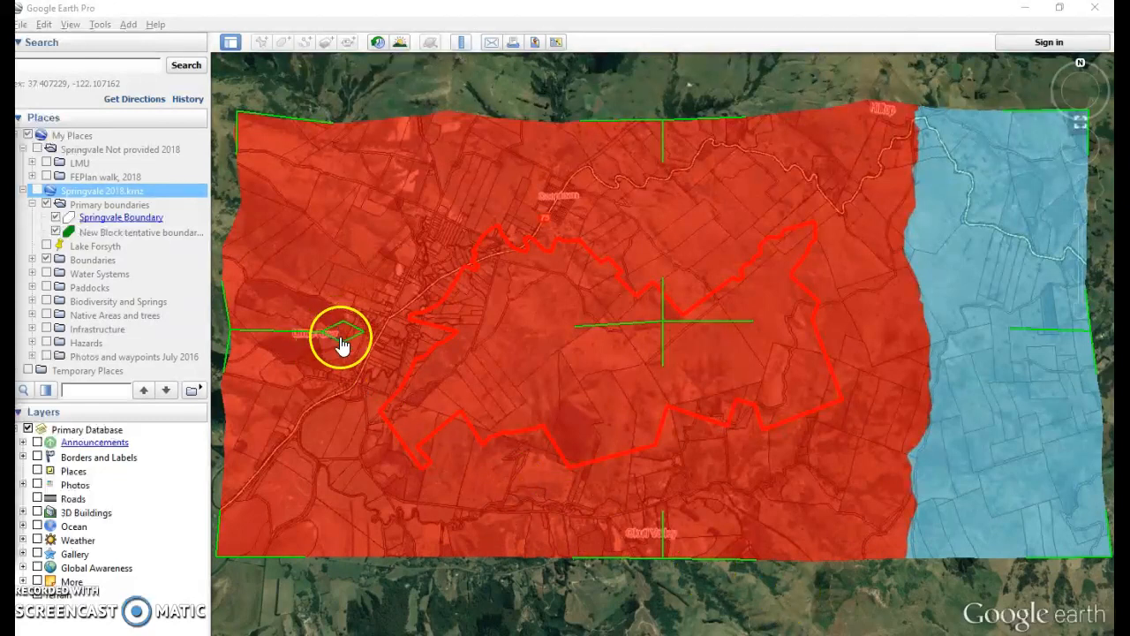
Step: Reposition the zone image over the Springvale farm area and adjust its lower edge
mouse_move(341, 332)
left_mouse_down()
mouse_move(341, 320)
mouse_move(344, 340)
left_mouse_up()
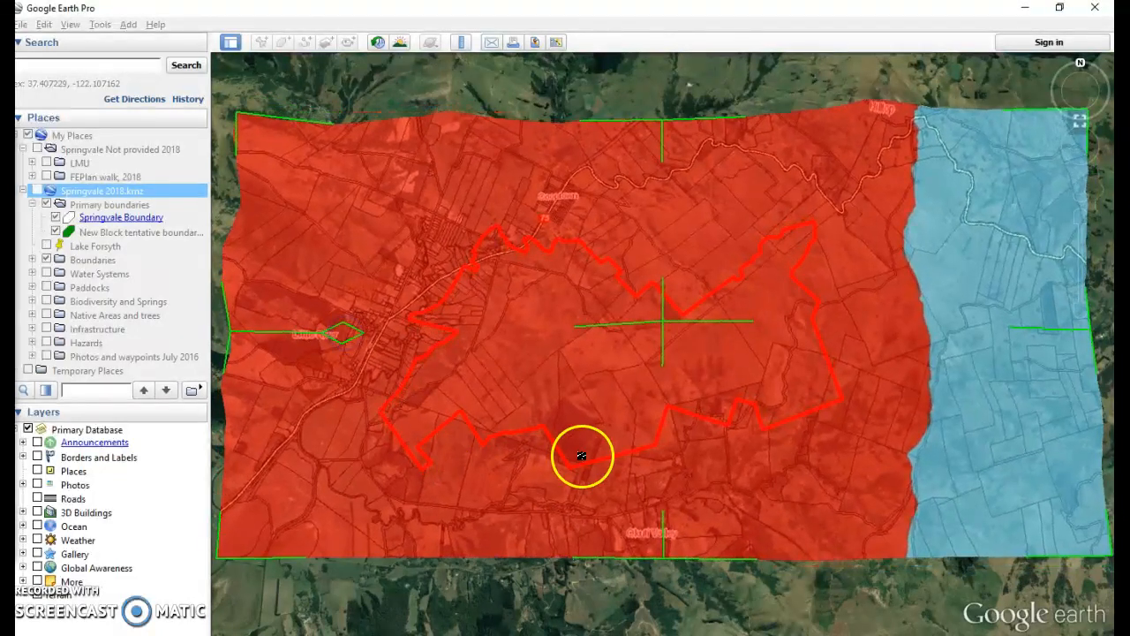
left_click_drag(666, 329, 674, 304)
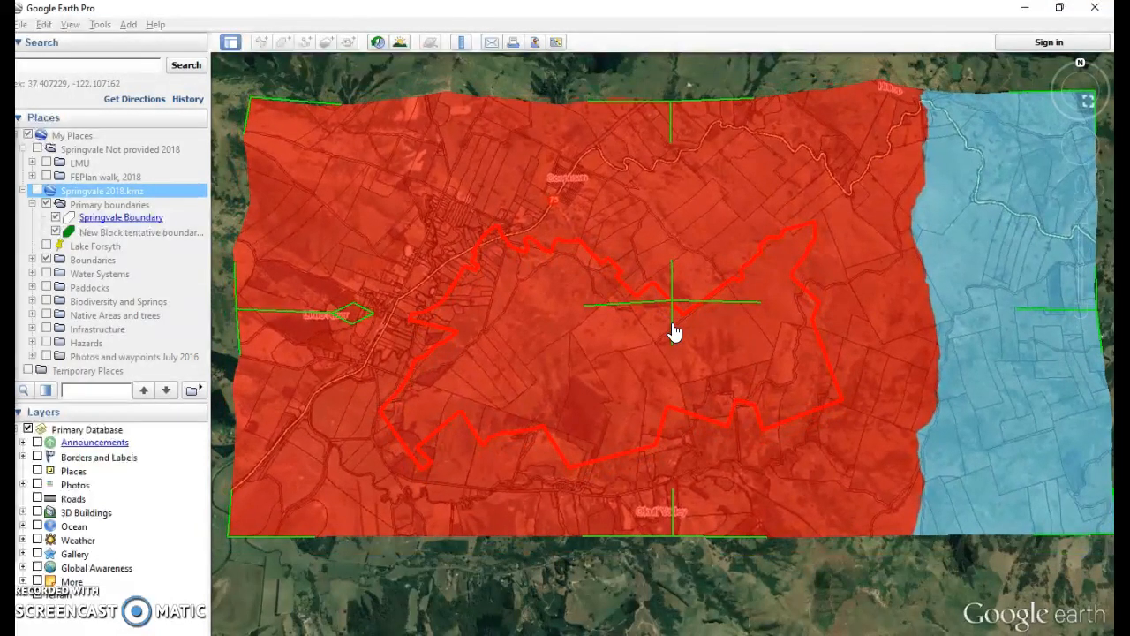
mouse_move(672, 535)
left_mouse_down()
mouse_move(670, 560)
mouse_move(671, 538)
left_mouse_up()
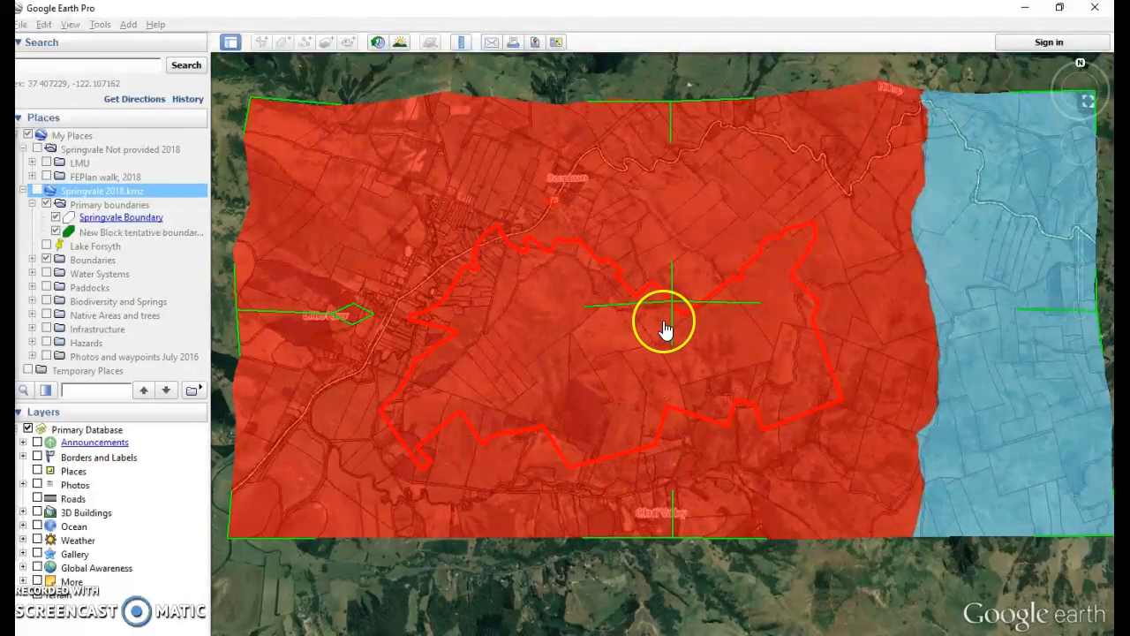
left_click_drag(664, 325, 717, 369)
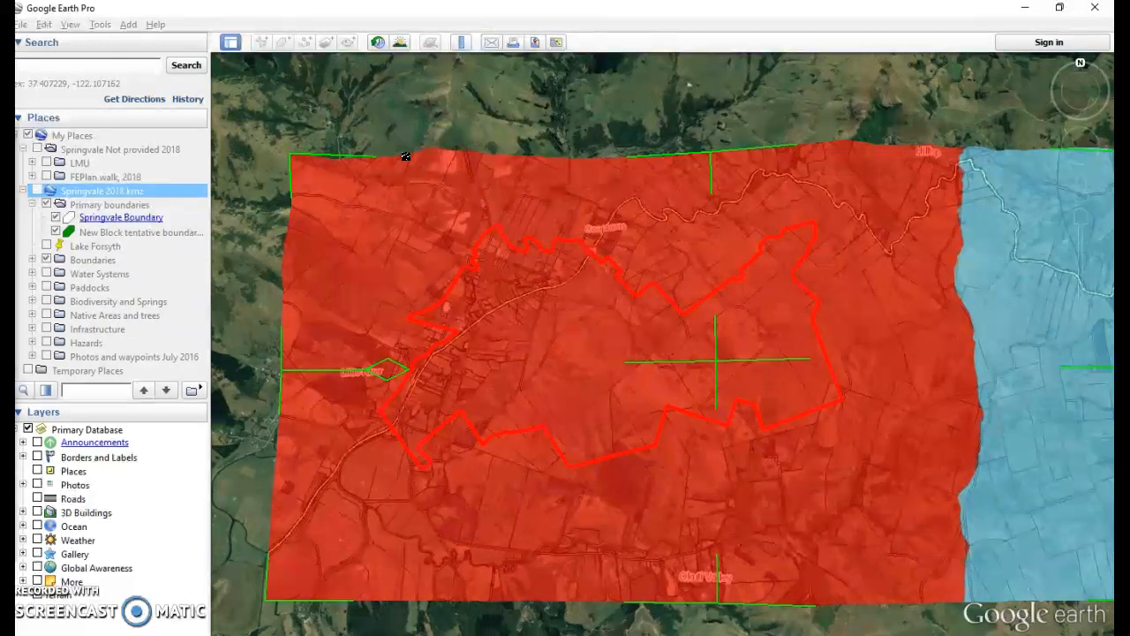
Step: Make the image overlay partly transparent, slightly more opaque than halfway, and save it to the places
left_click_drag(0, 146, 585, 96)
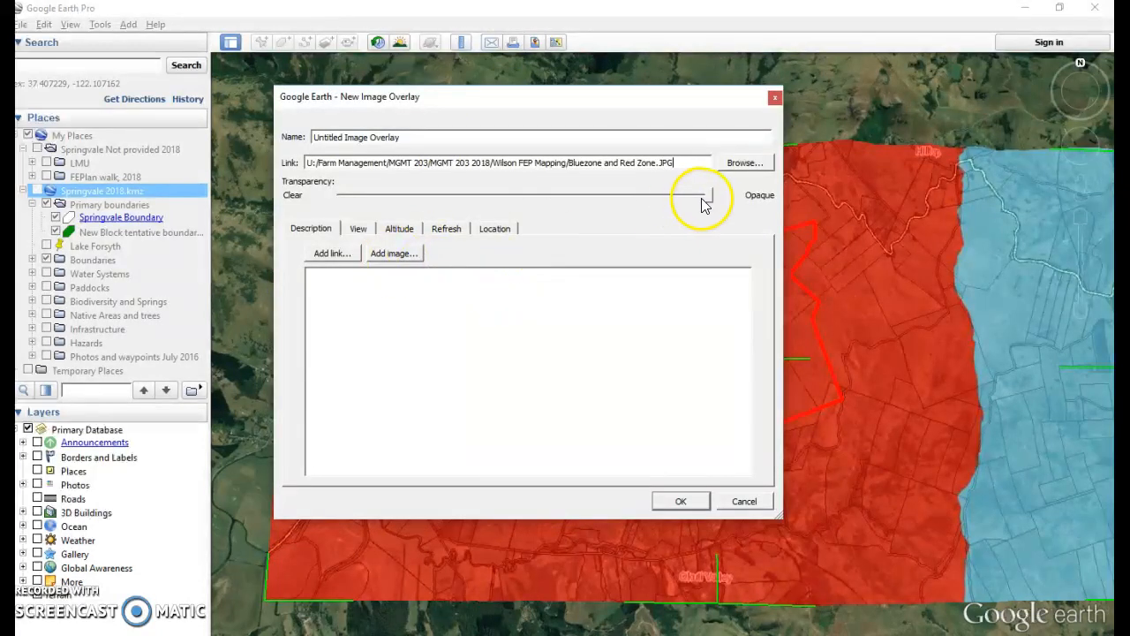
left_click_drag(711, 200, 559, 198)
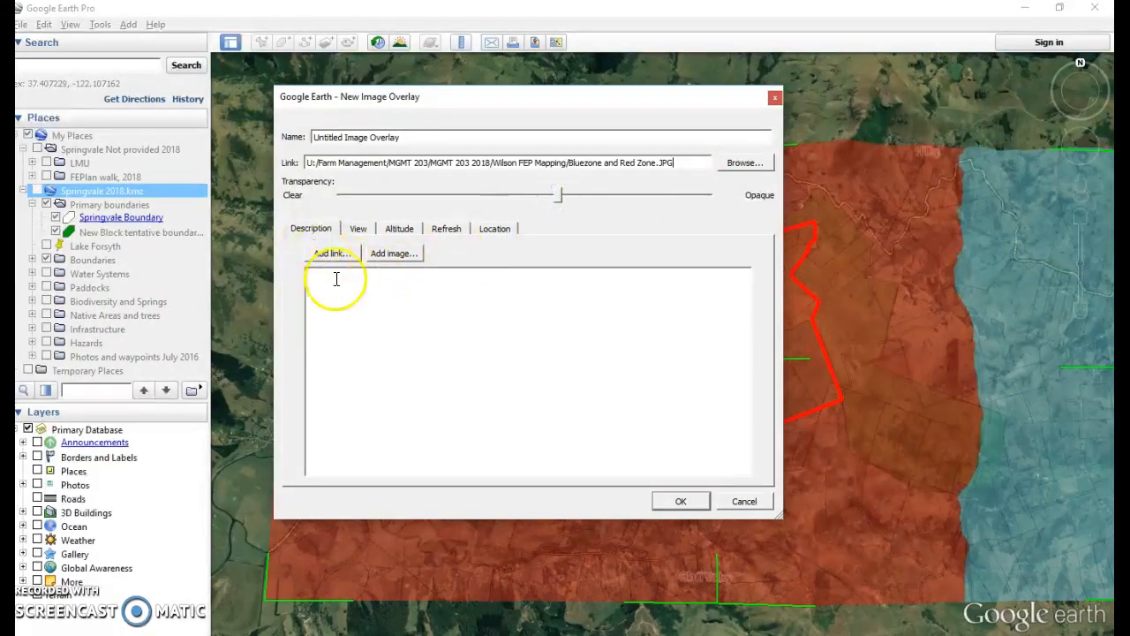
left_click(681, 501)
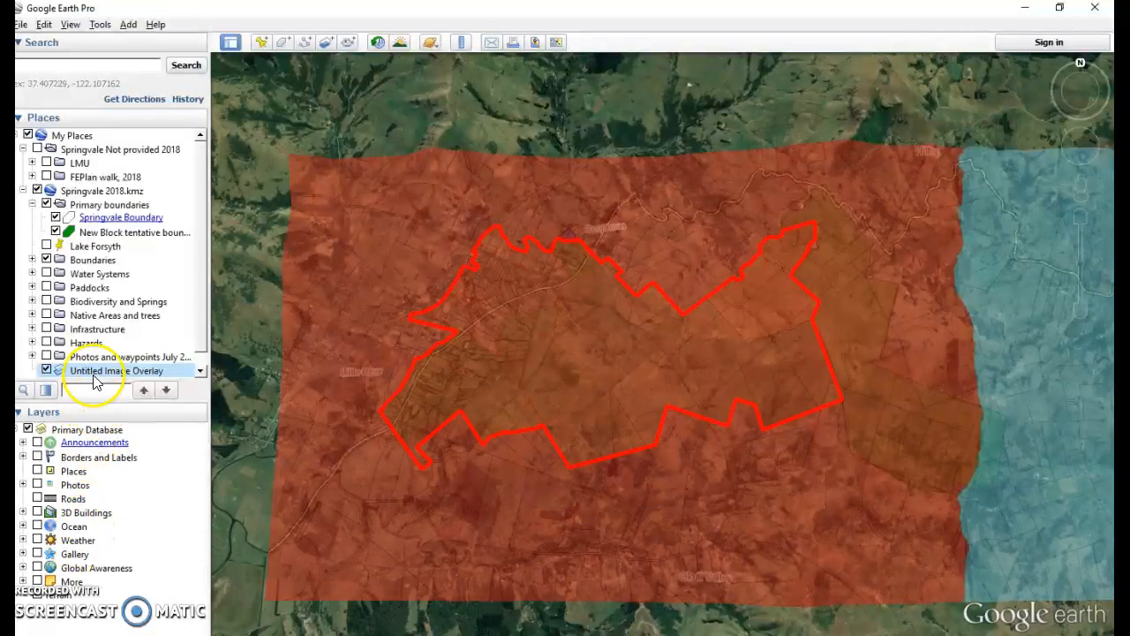
Step: Create a new folder named Overlays inside Springvale 2018.kmz
left_click(545, 346)
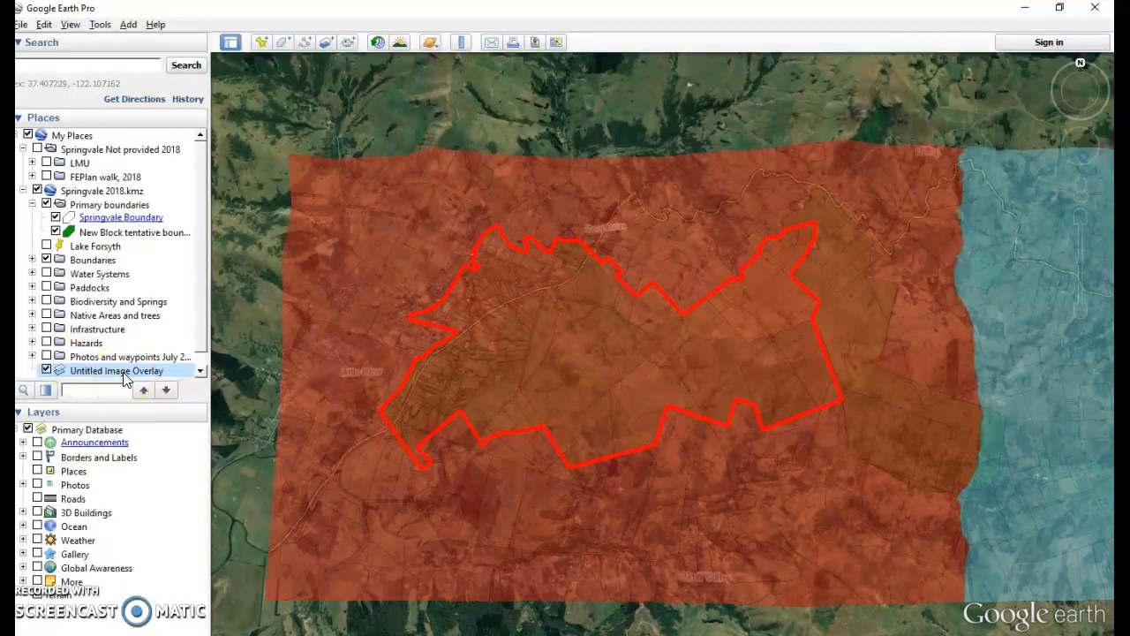
left_click(97, 193)
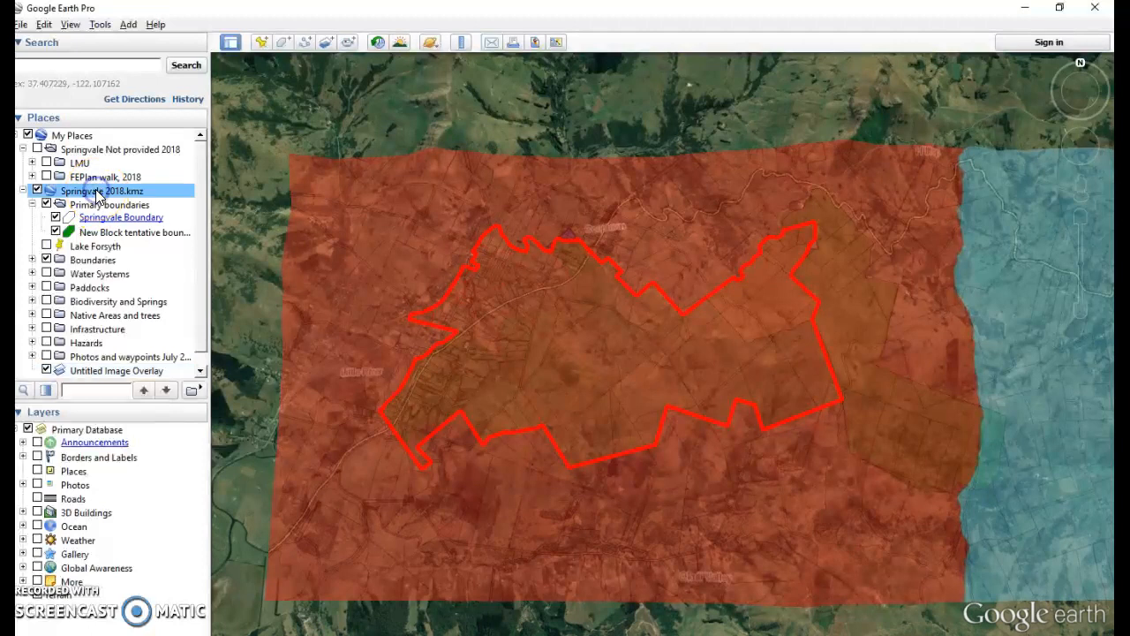
right_click(97, 194)
mouse_move(177, 205)
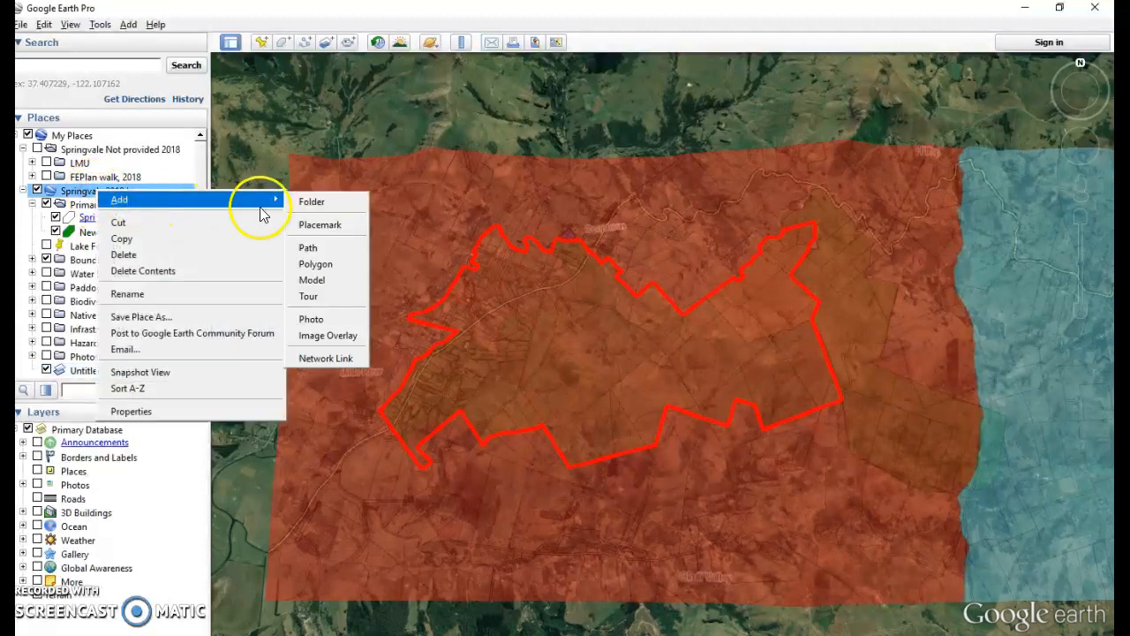
left_click(309, 202)
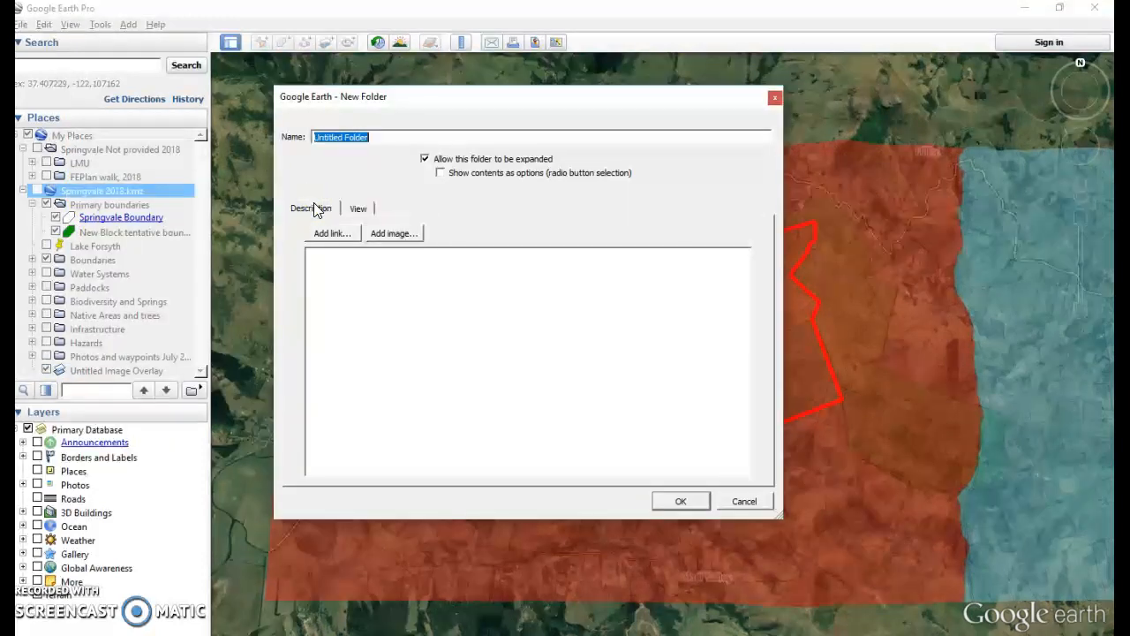
type("Overlays")
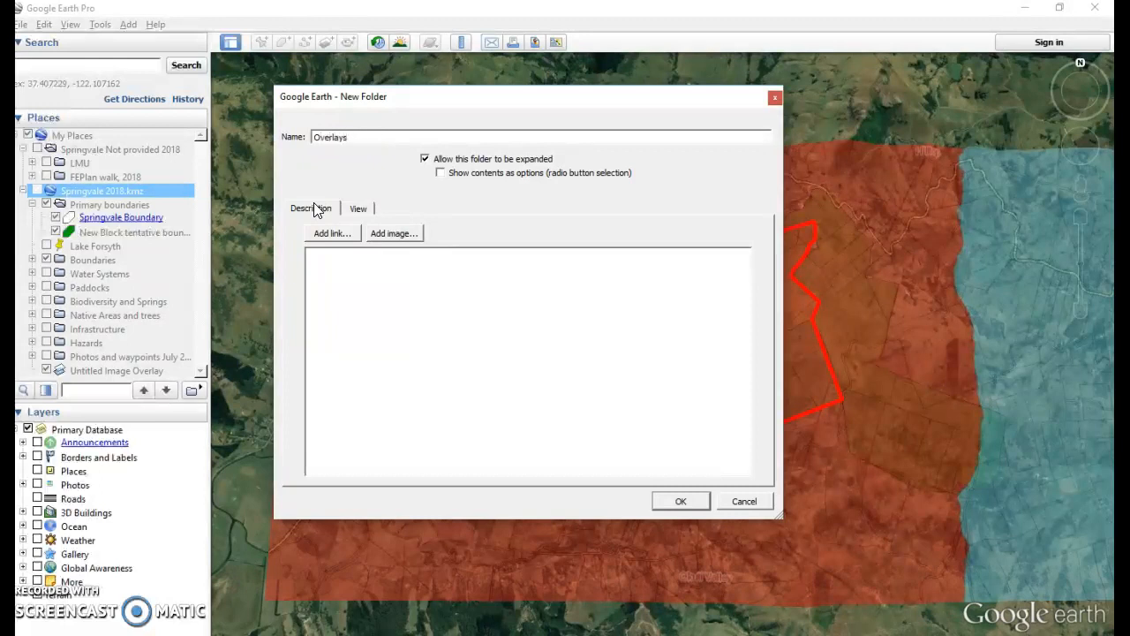
left_click(685, 501)
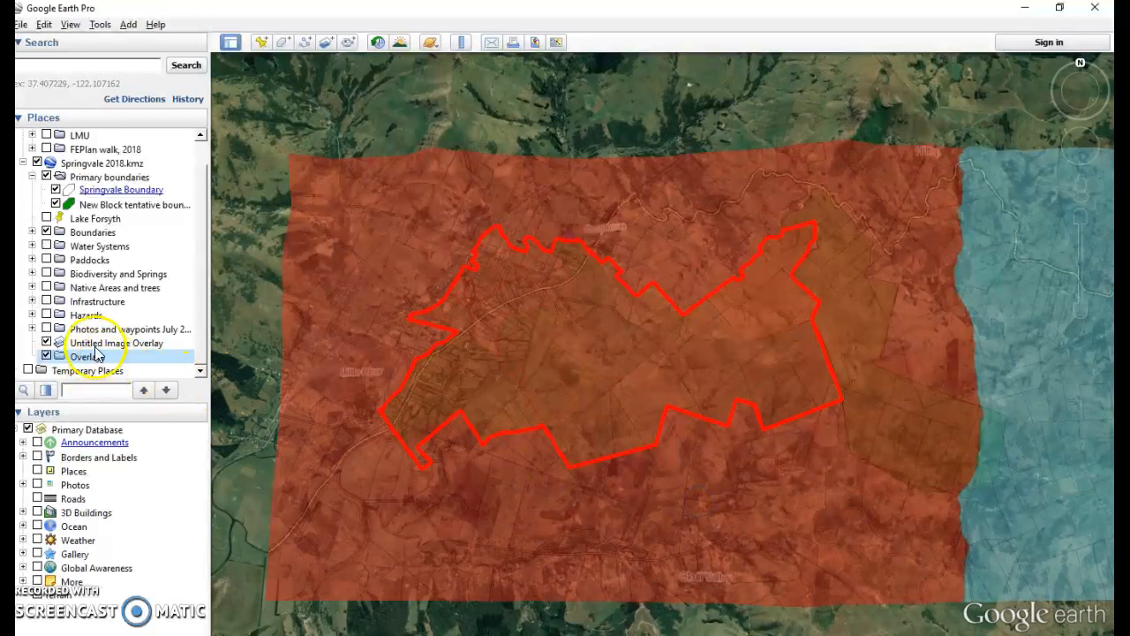
Step: Move the untitled image overlay into the Overlays folder and rename it Blue Zone and Red Zone
left_click_drag(99, 344, 105, 371)
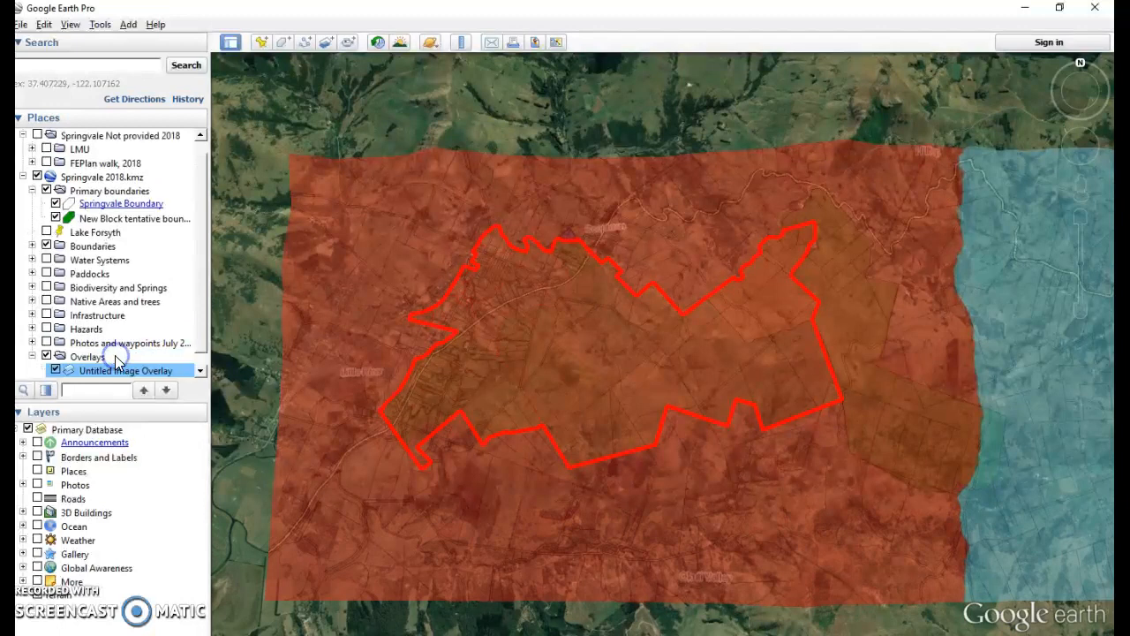
right_click(102, 372)
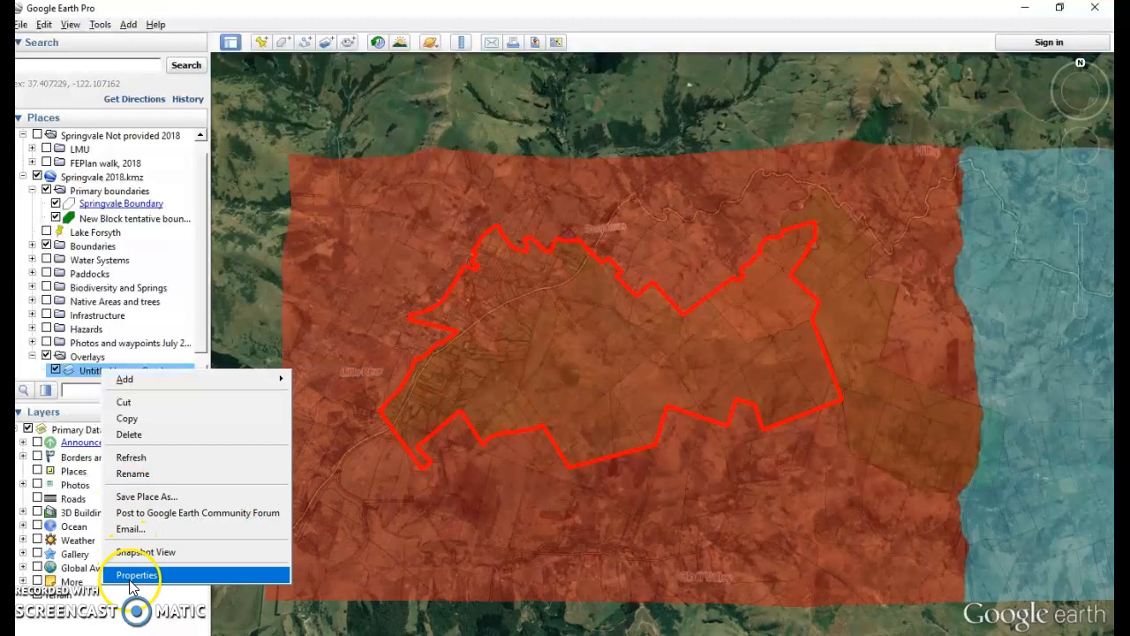
left_click(139, 475)
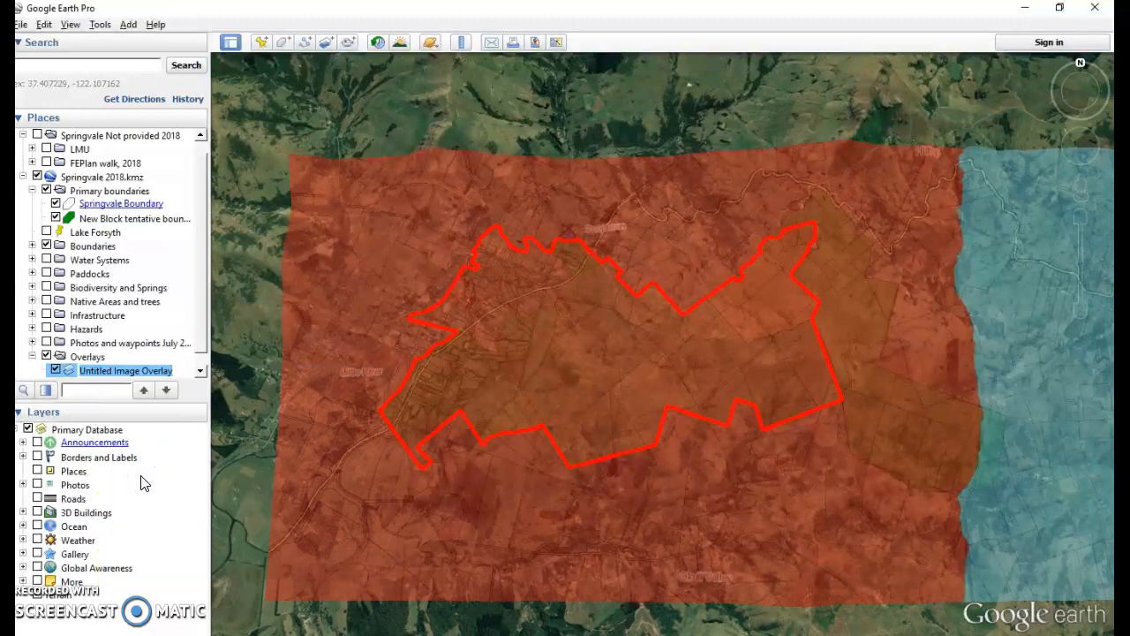
type("Bl")
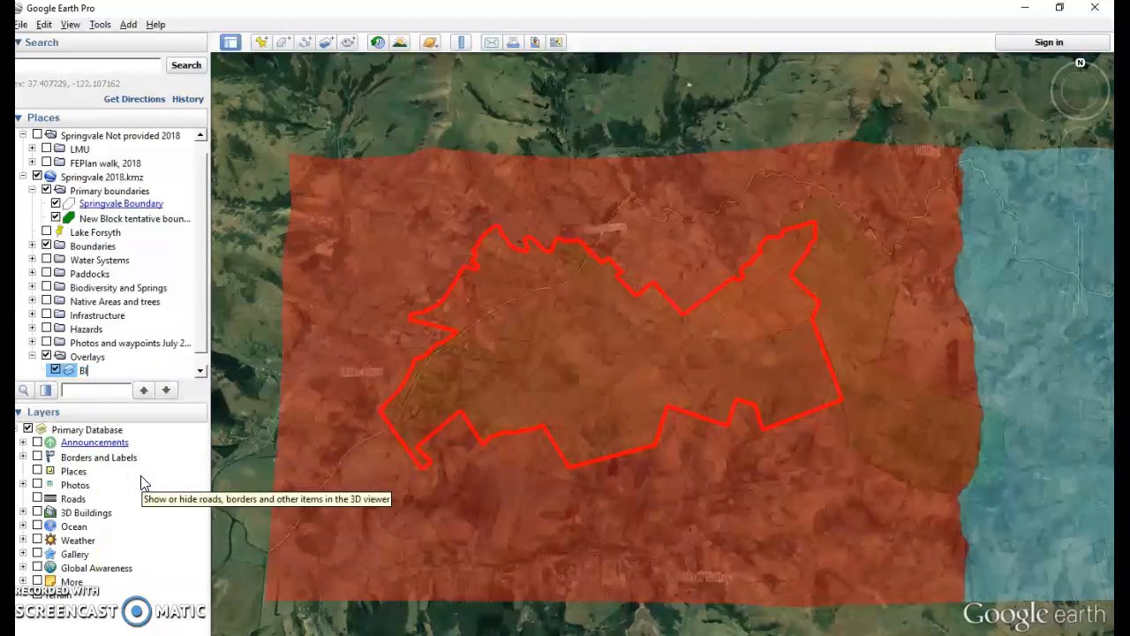
type("ue Zone and Red Zon")
key("Return")
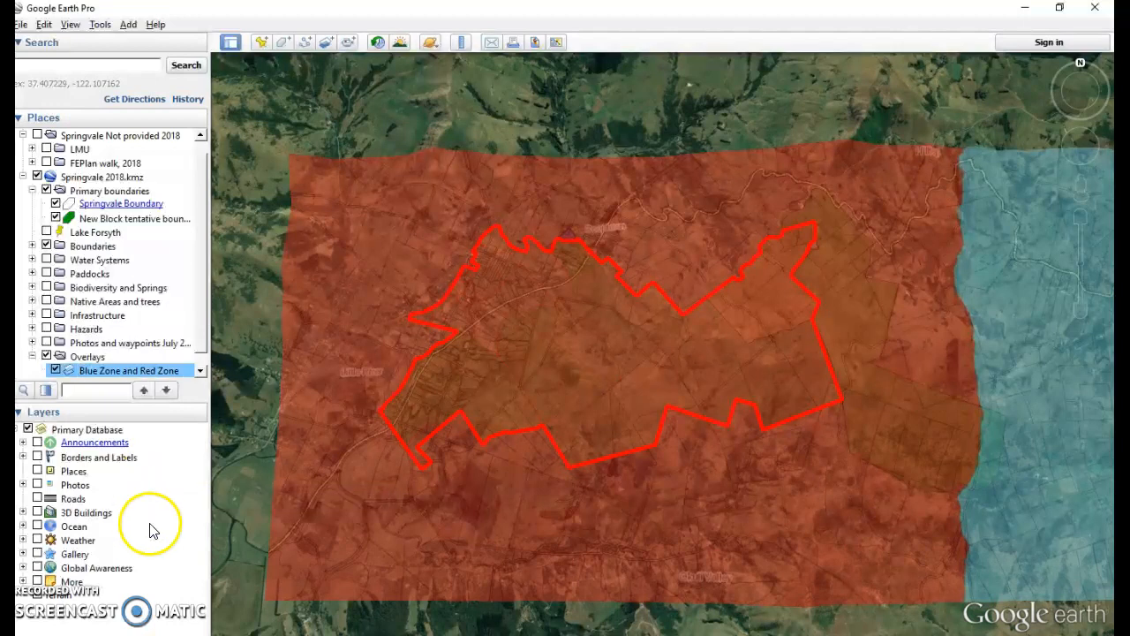